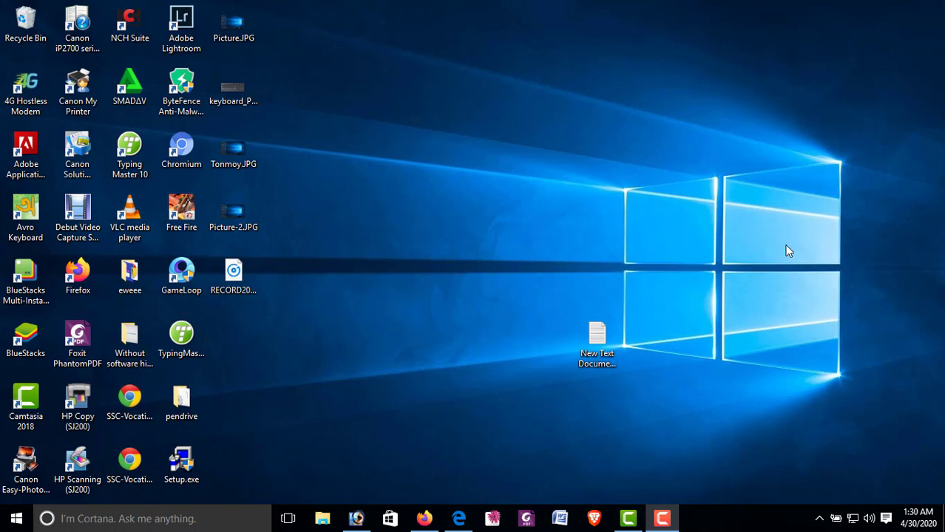
# - Open the Snipping Tool from the Windows Accessories group of the installed apps
pyautogui.click(13, 519)
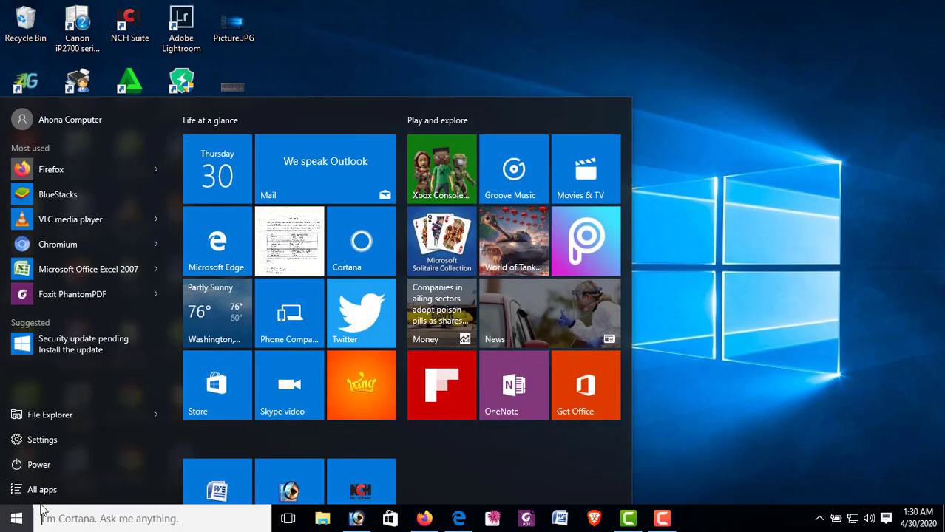
pyautogui.click(45, 490)
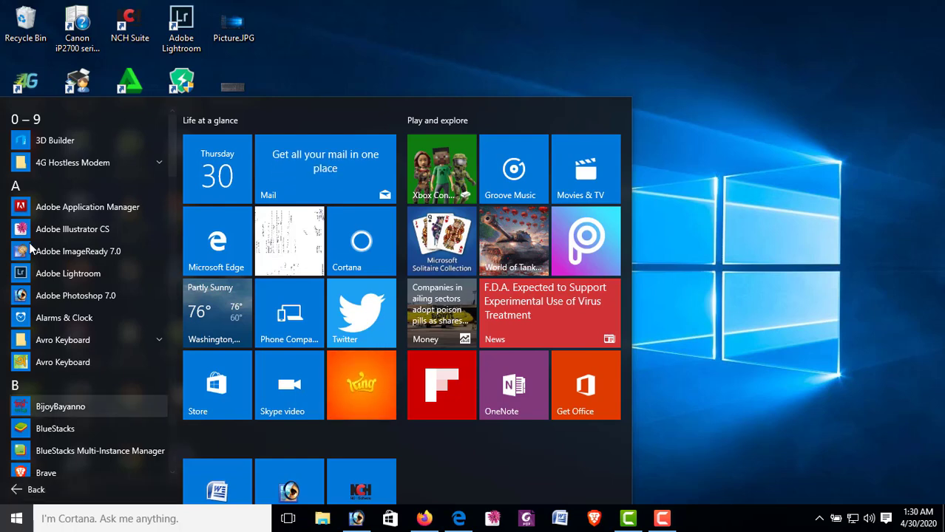
pyautogui.scroll(-4, 78, 319)
pyautogui.scroll(-10, 80, 325)
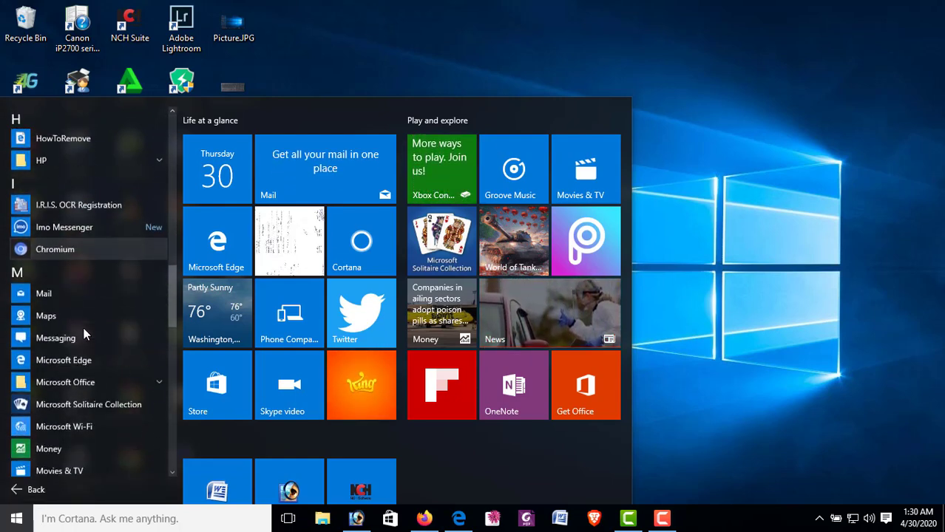
pyautogui.scroll(-6, 82, 329)
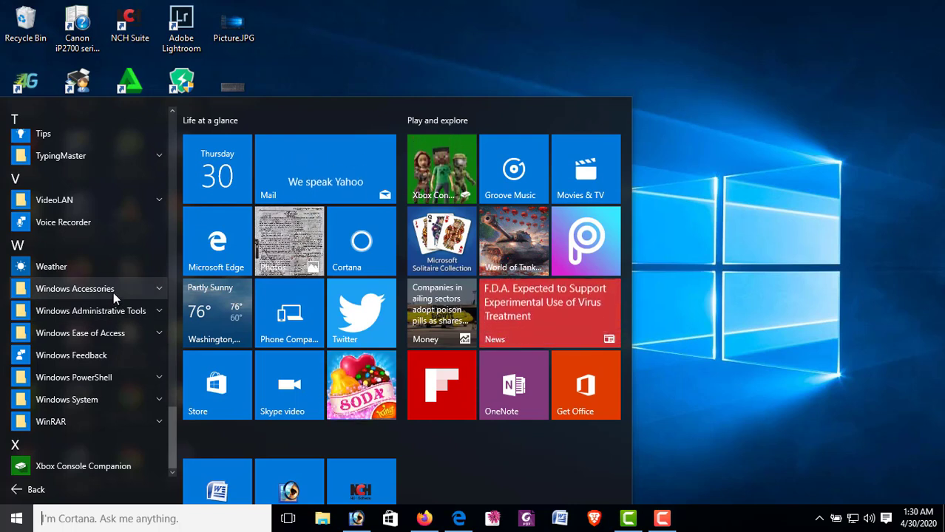
pyautogui.click(113, 292)
pyautogui.scroll(-3, 111, 369)
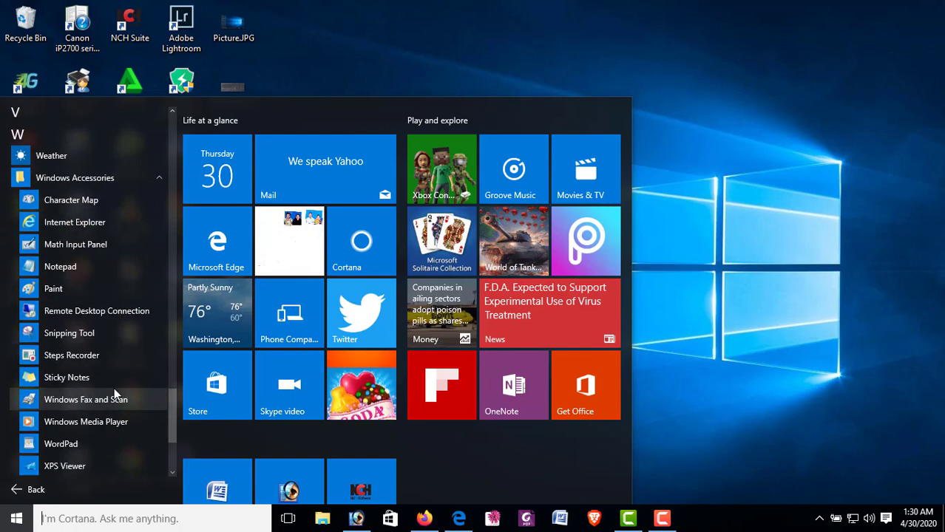
pyautogui.click(93, 334)
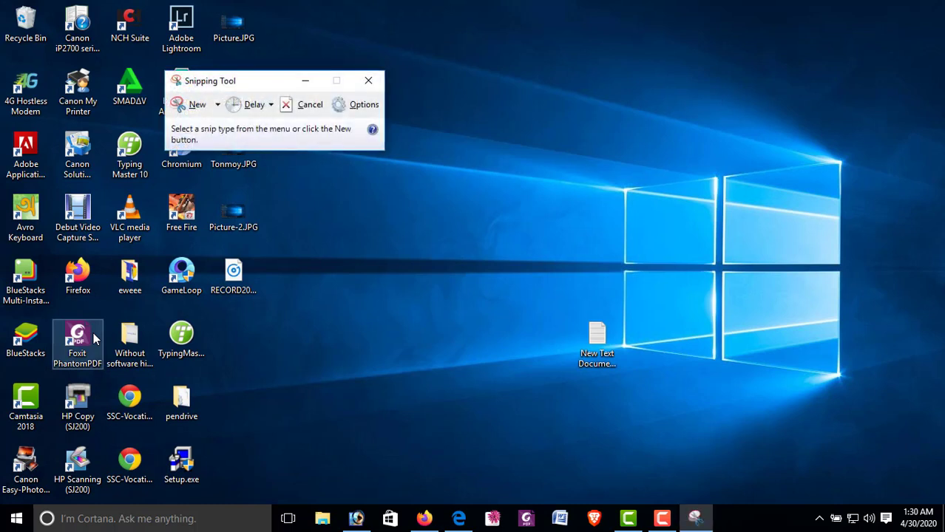
# - Switch to Firefox and snip the HitsClix account page from its header down to the Account section
pyautogui.click(189, 104)
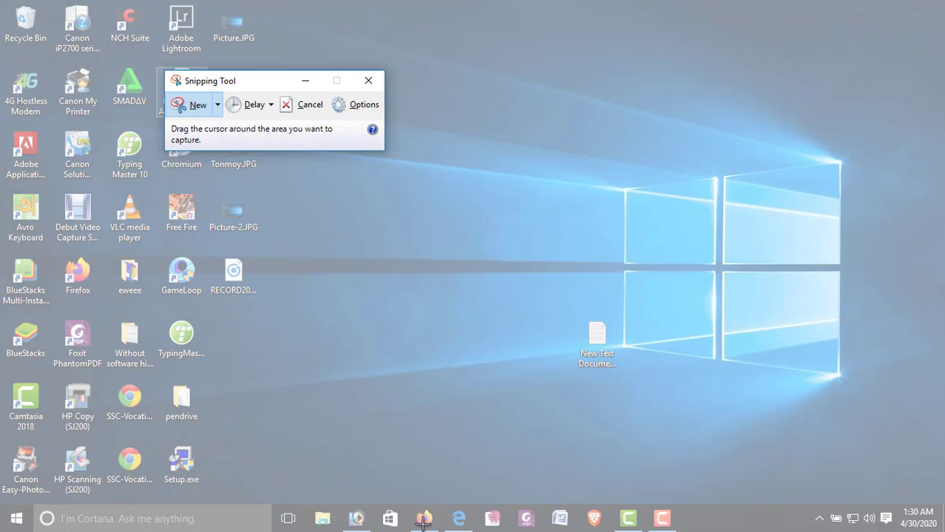
pyautogui.click(189, 110)
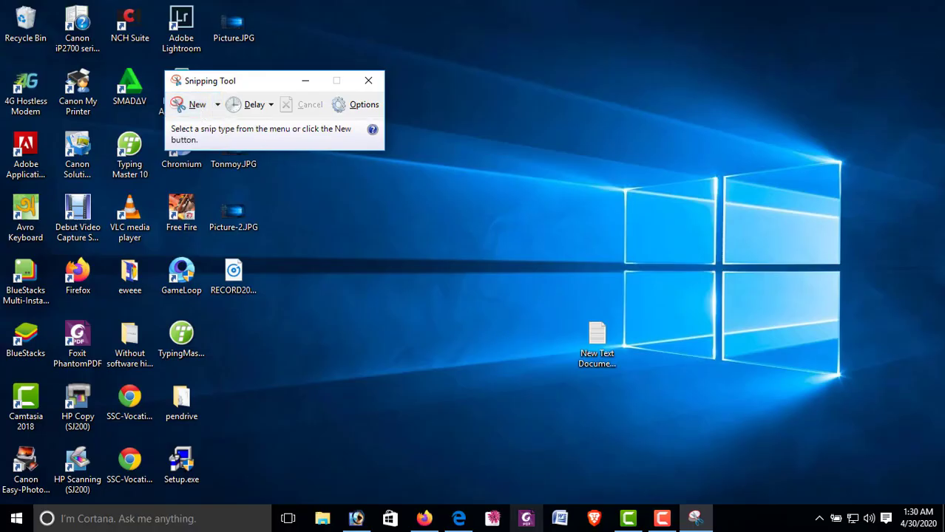
pyautogui.click(423, 519)
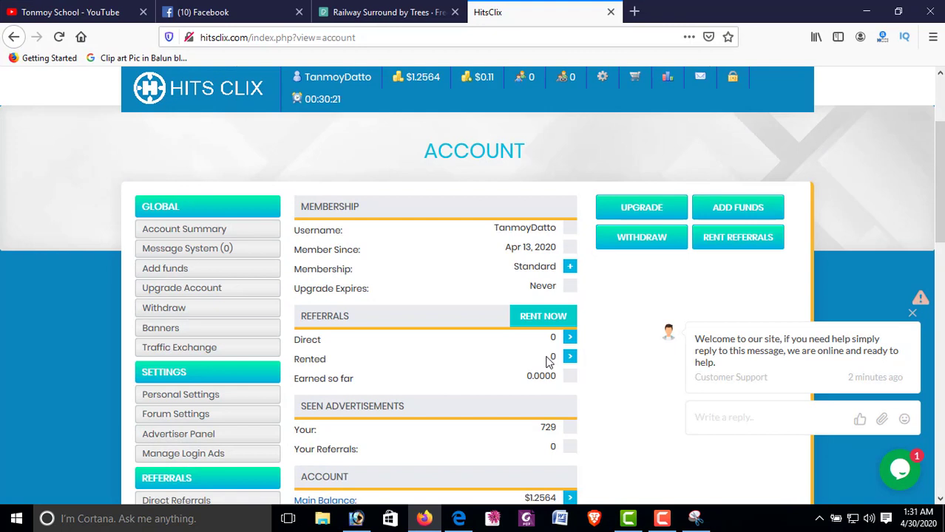
pyautogui.click(694, 521)
pyautogui.click(193, 104)
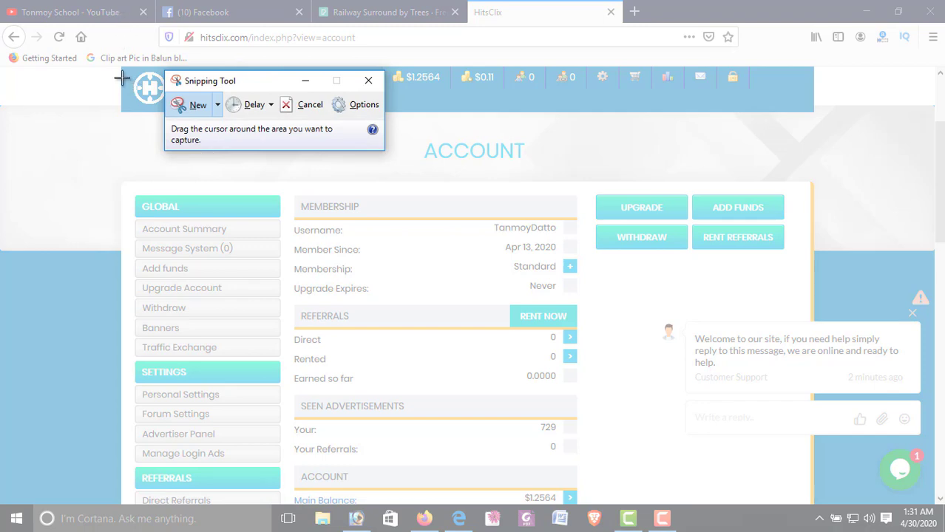
pyautogui.moveTo(121, 71); pyautogui.dragTo(817, 504)
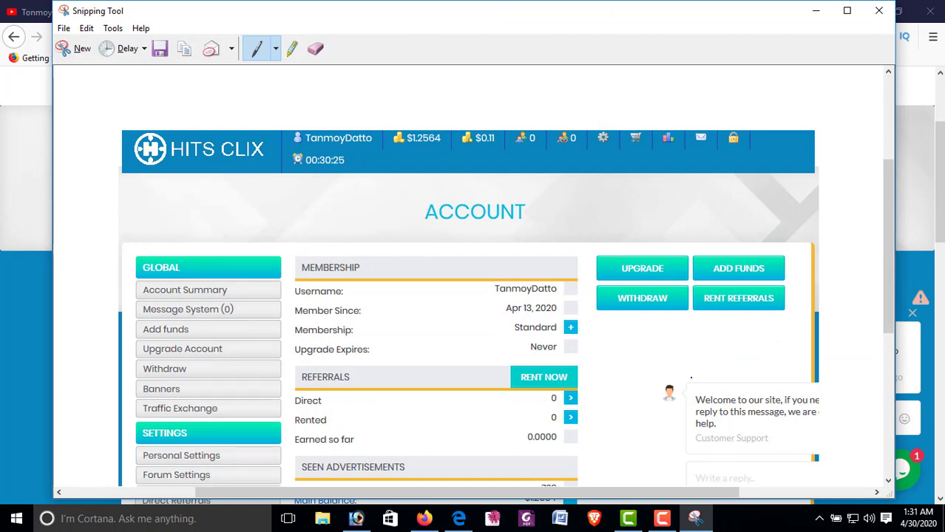
# - Save the snip to the Desktop as a JPEG named with the owner's first name followed by "Account"
pyautogui.click(159, 51)
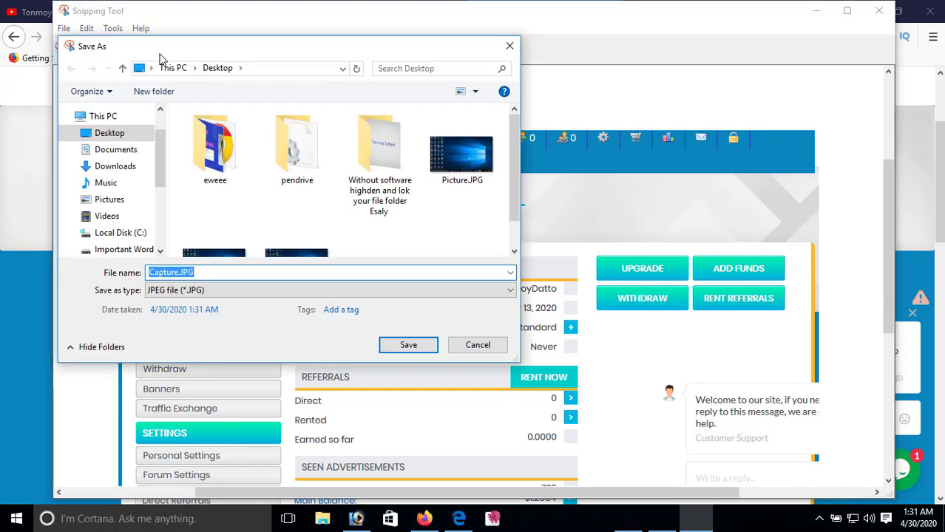
pyautogui.click(212, 273)
pyautogui.hotkey('ctrl', 'a')
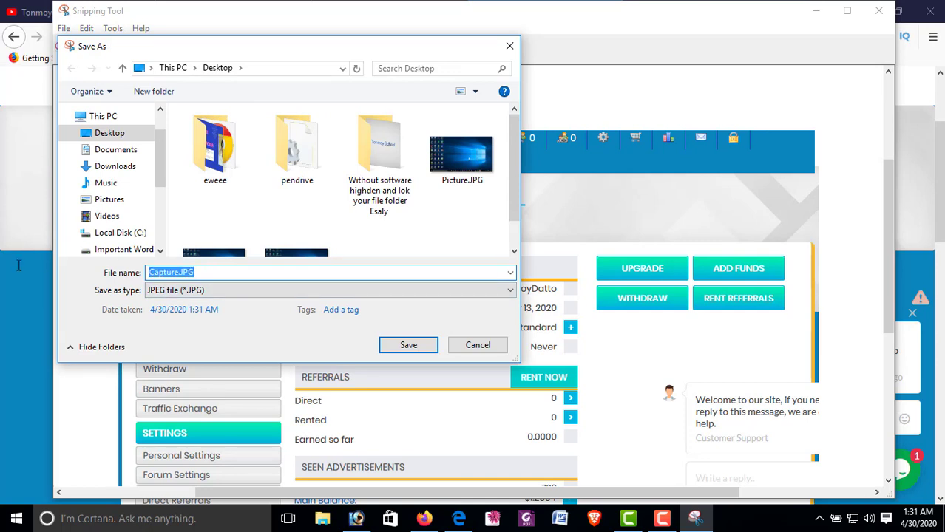
pyautogui.write('Tonmo')
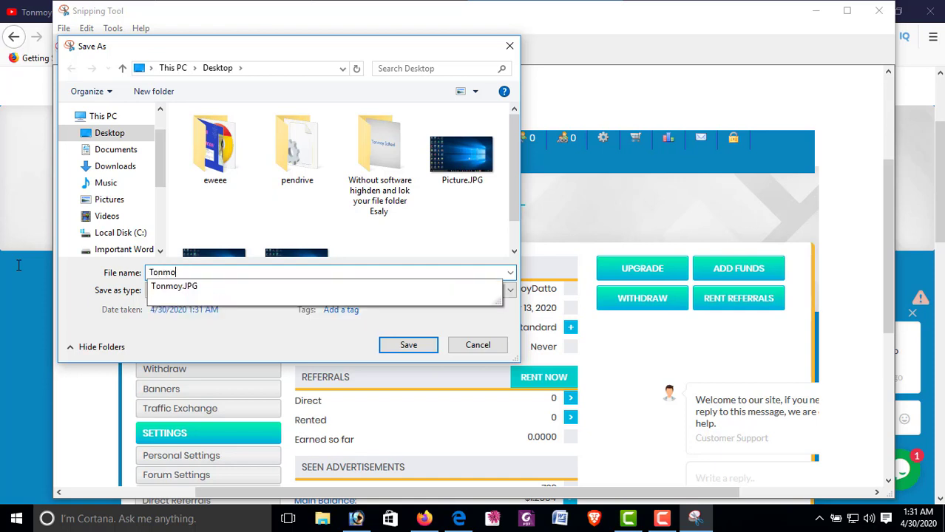
pyautogui.write('y Account')
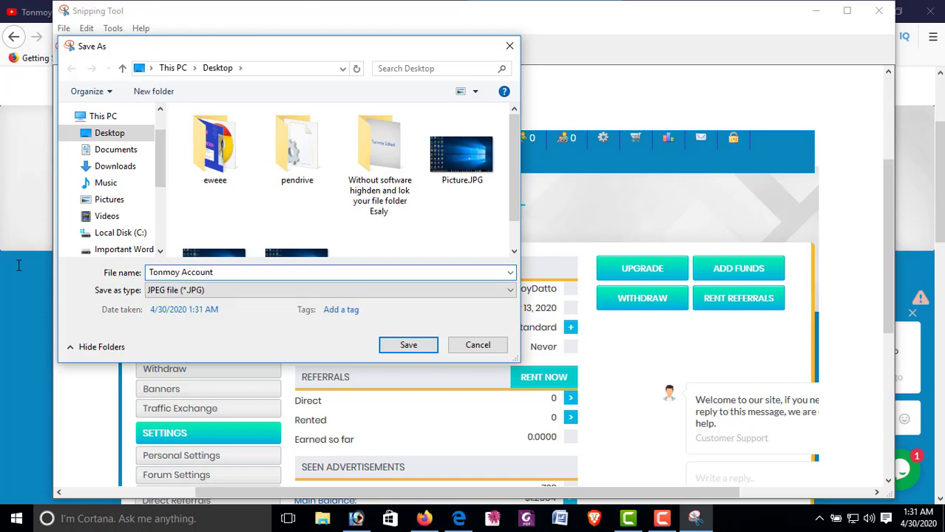
pyautogui.click(393, 345)
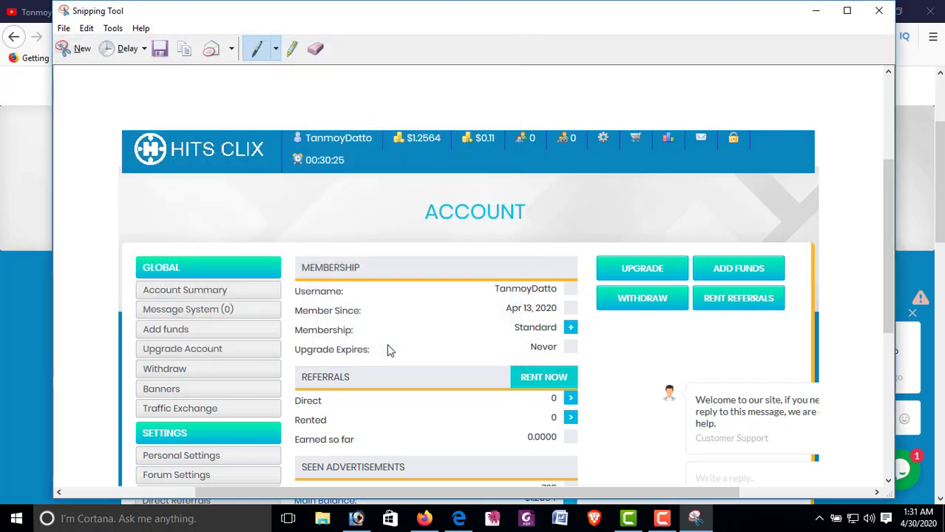
# - Return to the desktop and view the saved account snip in Photos
pyautogui.click(874, 12)
pyautogui.click(873, 13)
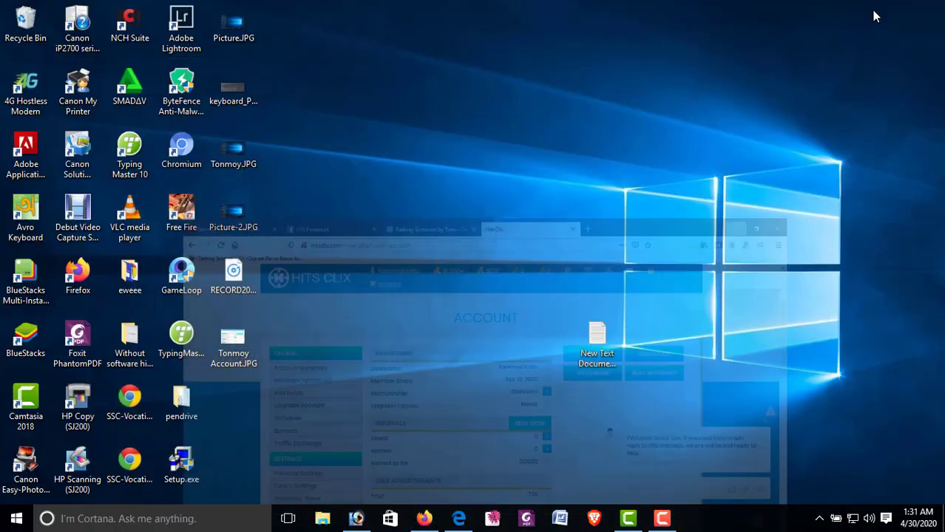
pyautogui.doubleClick(239, 341)
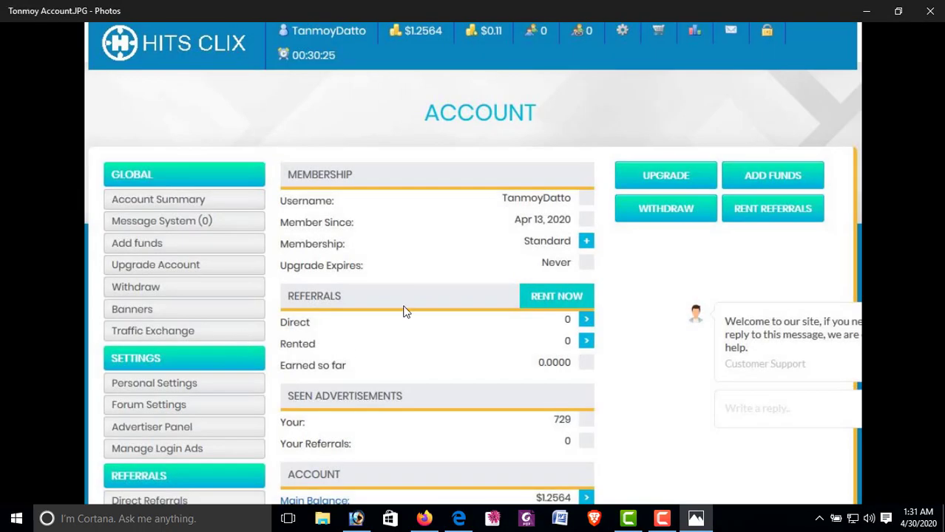
pyautogui.click(936, 12)
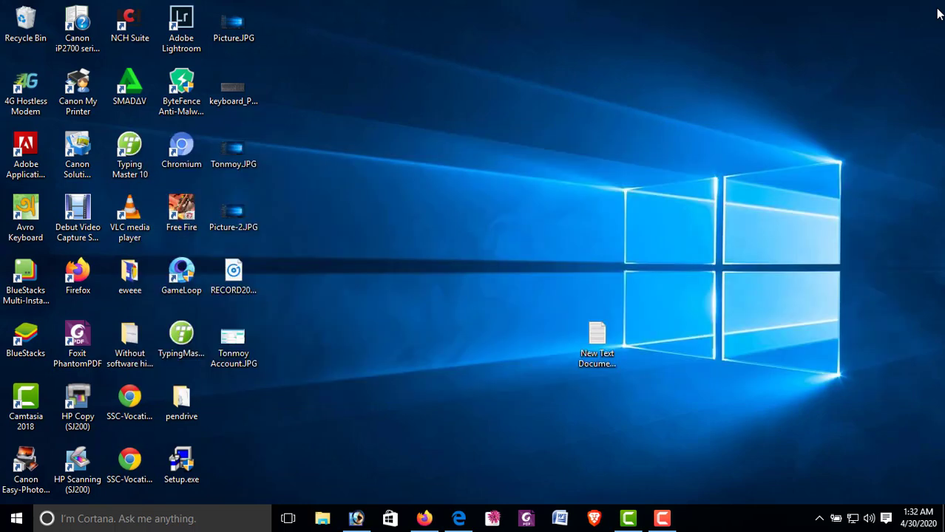
# - Bring up the HitsClix account page in Firefox for a full-screen capture, and open Paint
pyautogui.click(424, 519)
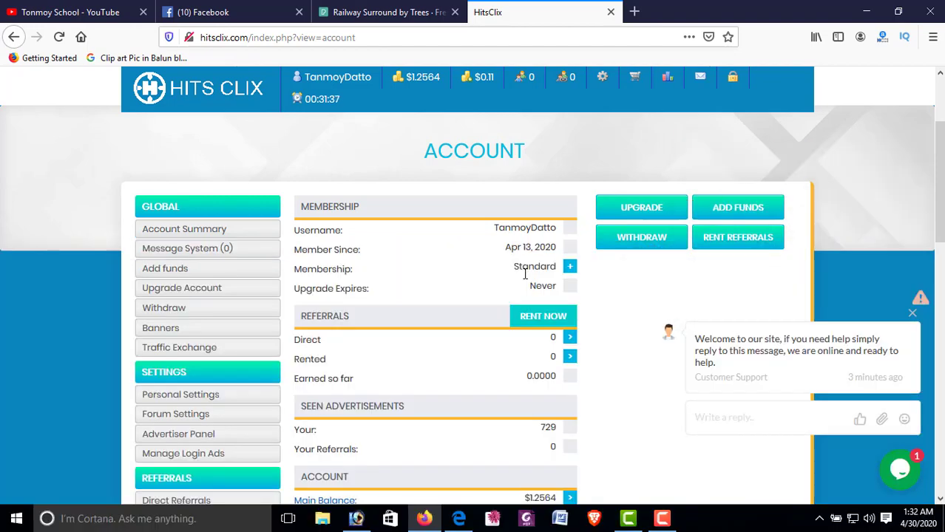
pyautogui.click(16, 518)
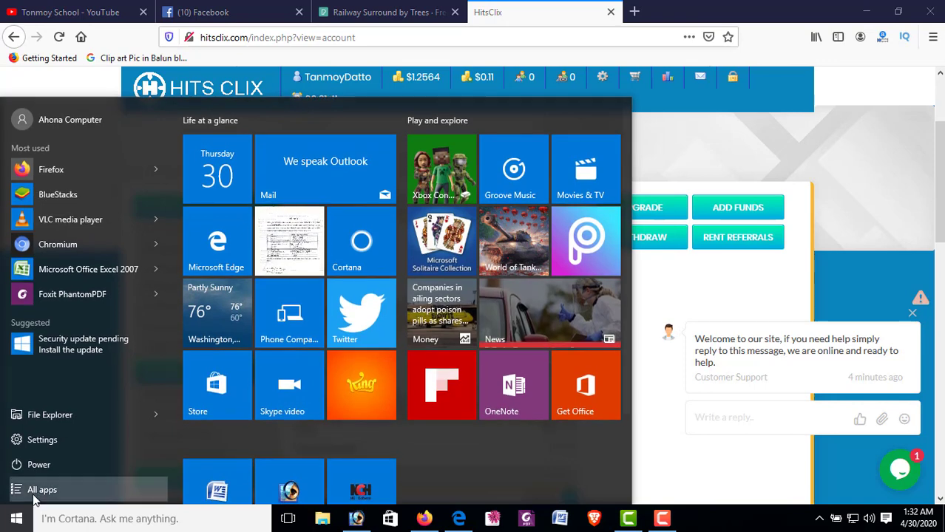
pyautogui.click(37, 495)
pyautogui.scroll(-10, 79, 353)
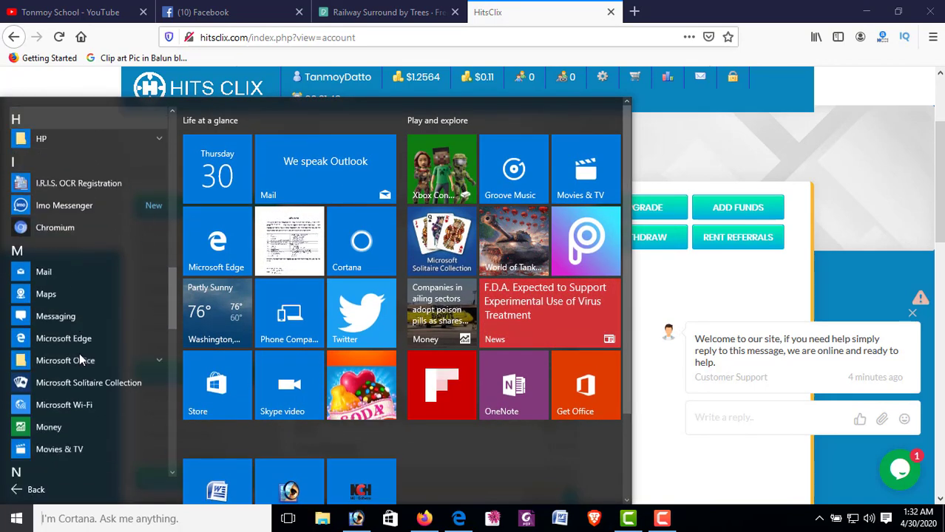
pyautogui.scroll(-5, 80, 362)
pyautogui.click(82, 381)
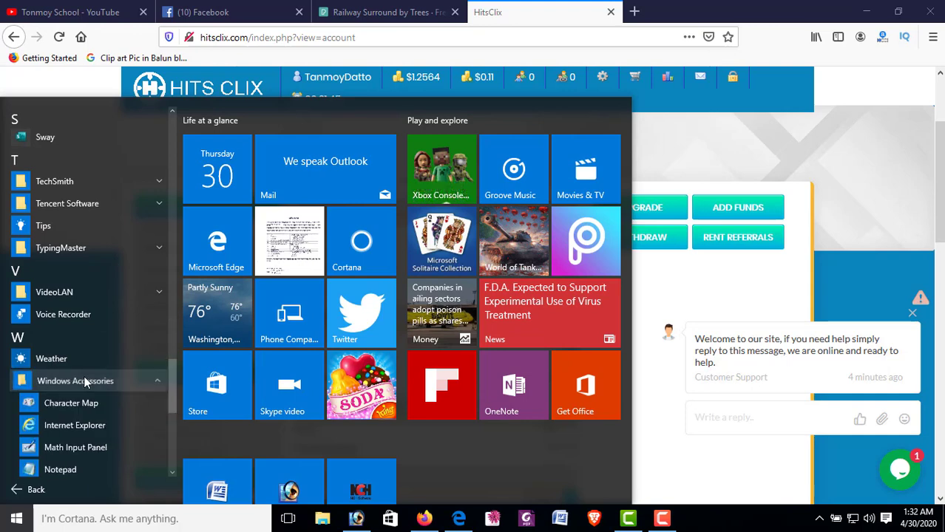
pyautogui.scroll(-3, 82, 380)
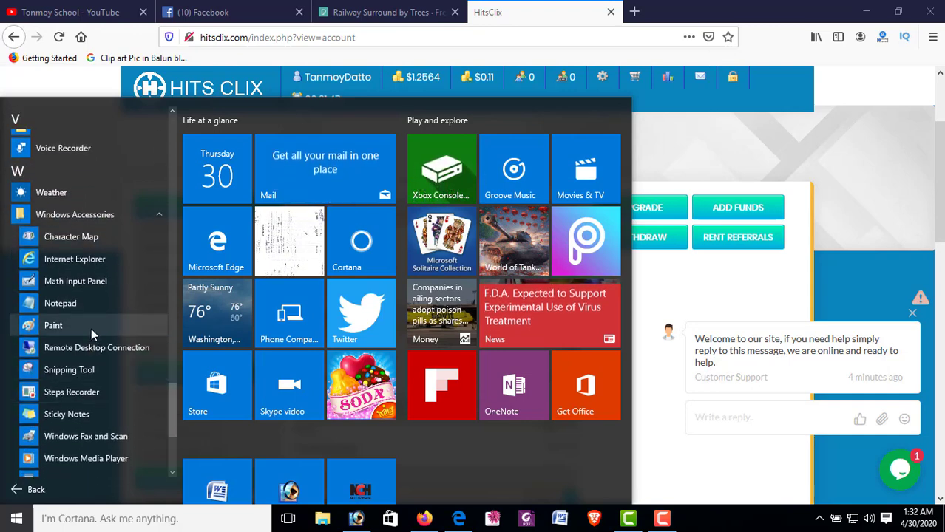
pyautogui.click(56, 325)
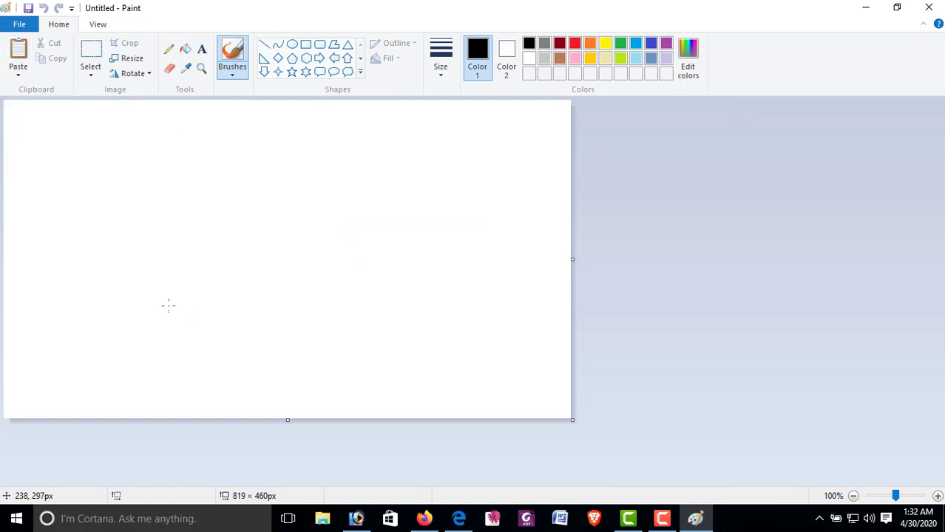
# - Paste the captured full screen onto the blank Paint canvas and look it over
pyautogui.hotkey('ctrl', 'v')
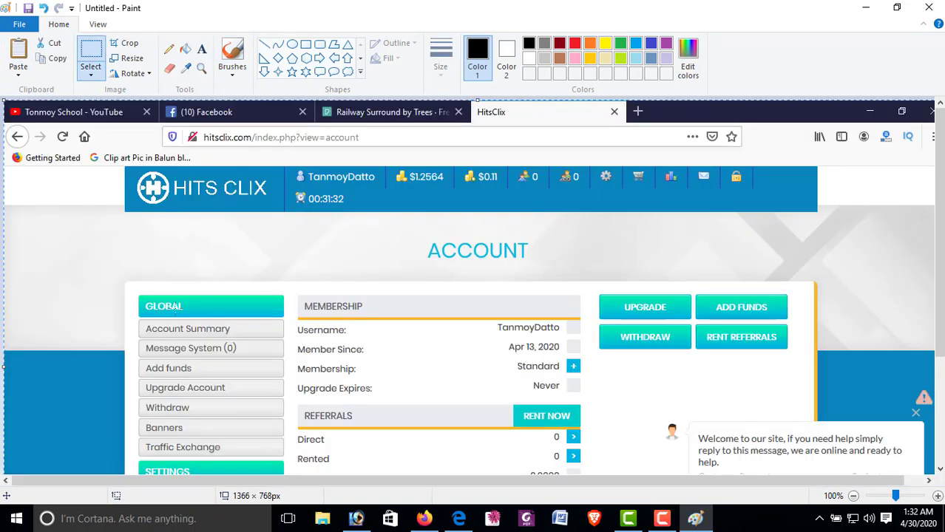
pyautogui.scroll(-3, 464, 297)
pyautogui.scroll(3, 460, 392)
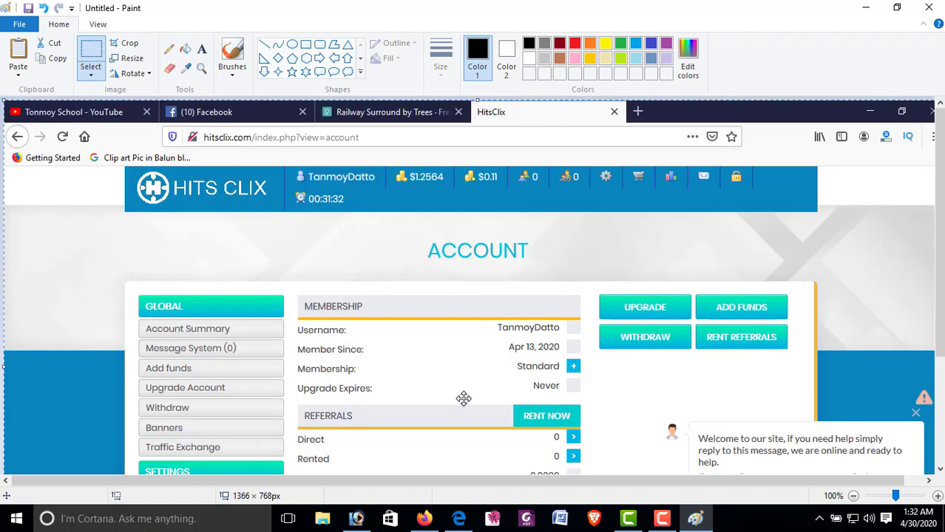
# - Save the picture as a PNG in the pendrive folder, named with the owner's first name plus "-2222", and close Paint and Firefox
pyautogui.click(34, 27)
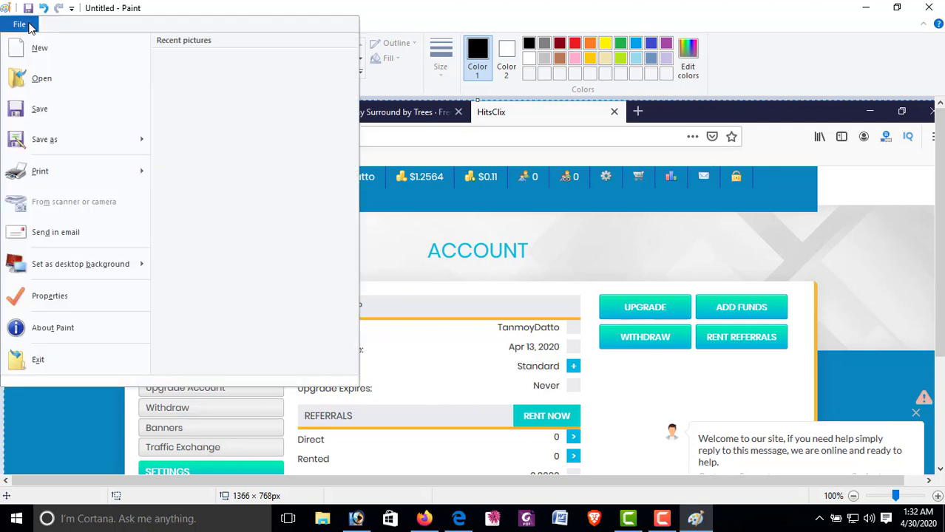
pyautogui.click(39, 113)
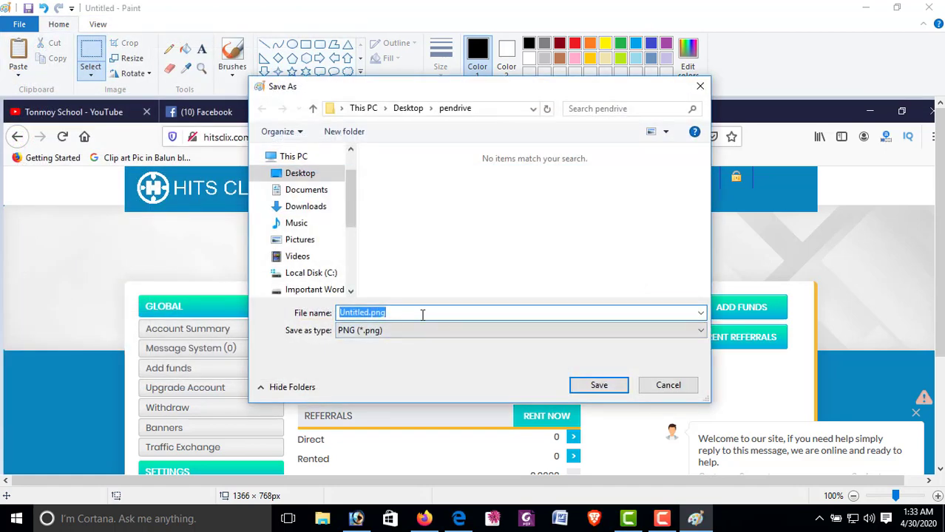
pyautogui.write('Tonmoy')
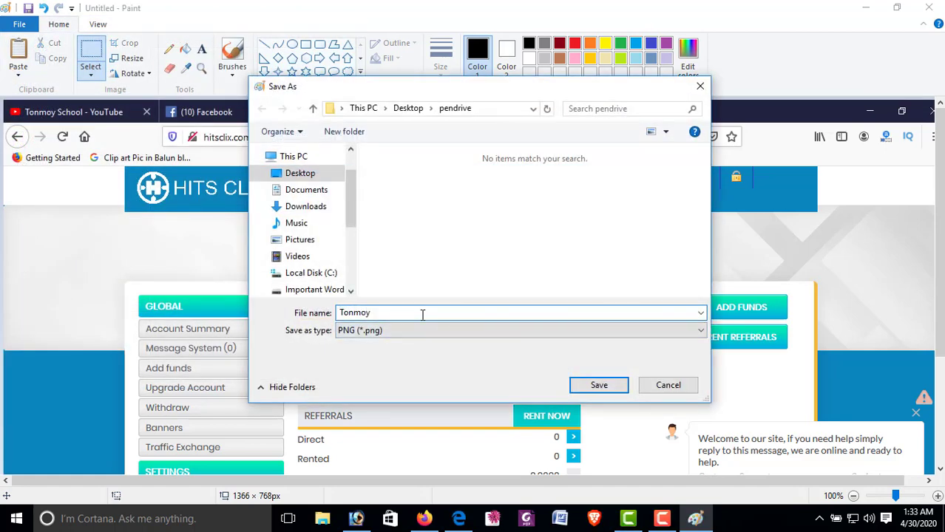
pyautogui.write('-2222')
pyautogui.click(606, 391)
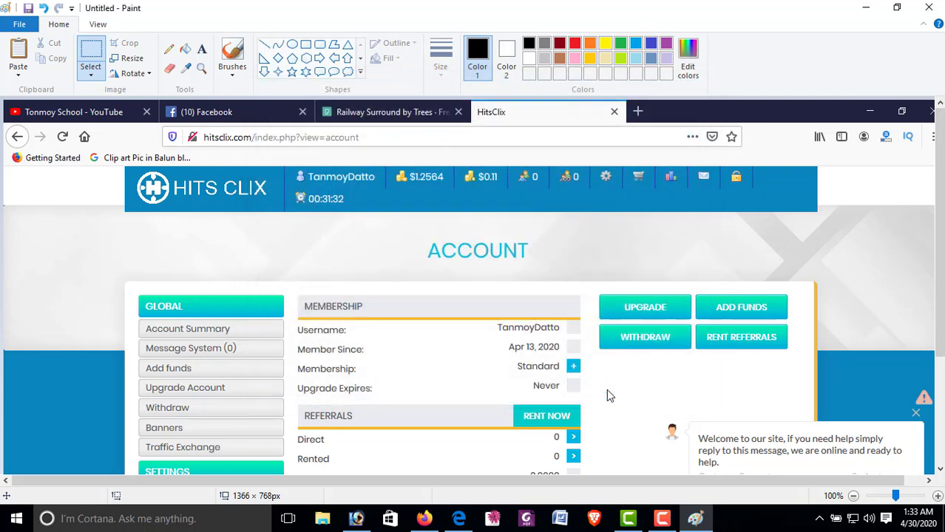
pyautogui.click(930, 7)
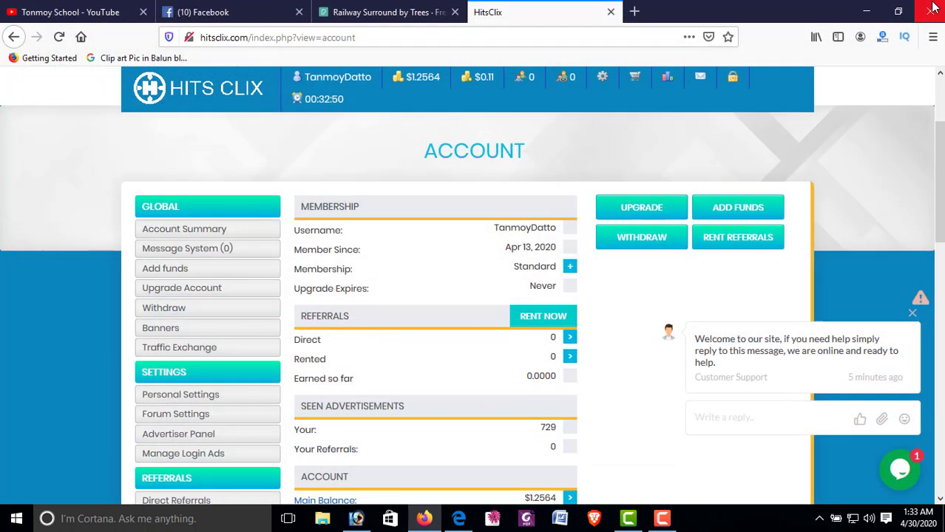
pyautogui.click(933, 8)
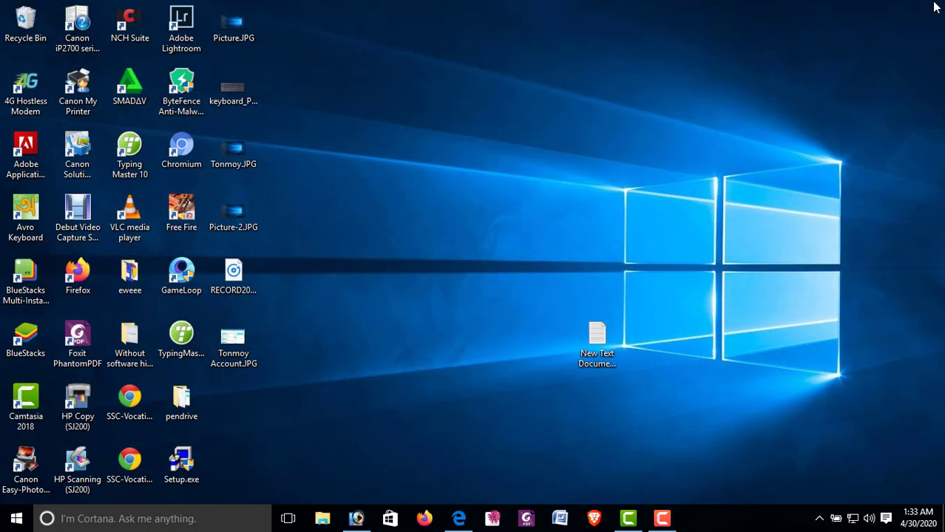